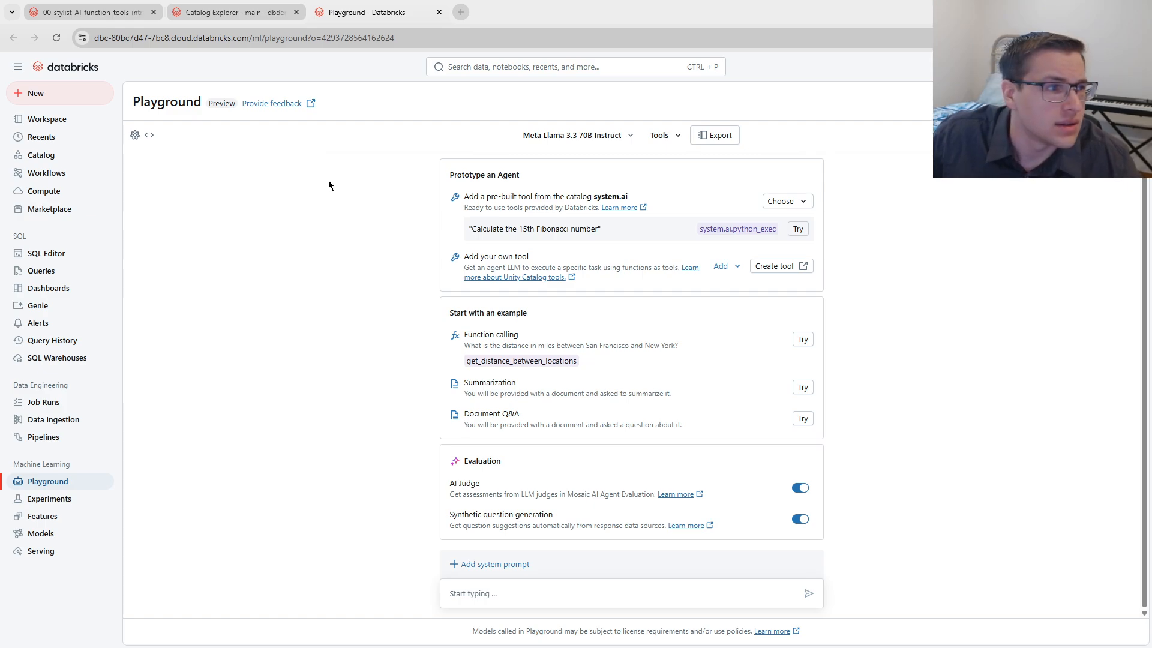
- In the stylist AI function tools notebook, examine the cell that defines the convert_inch_to_cm function
left_click(79, 11)
scroll(213, 270, "down", 1)
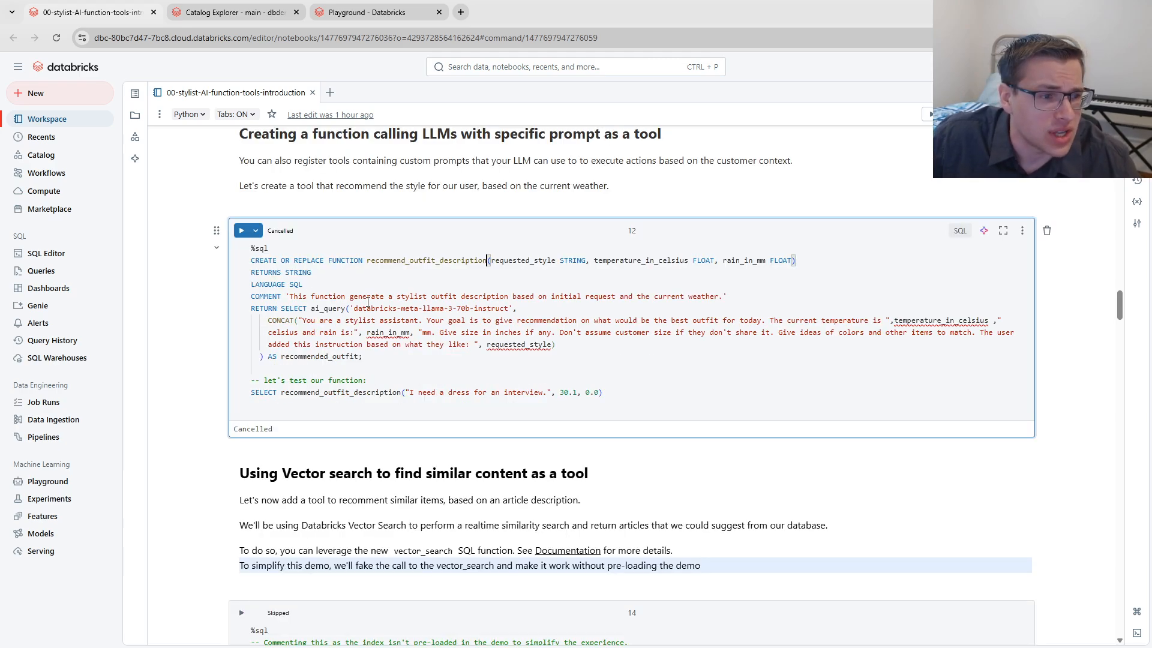
scroll(371, 297, "up", 10)
scroll(372, 297, "up", 11)
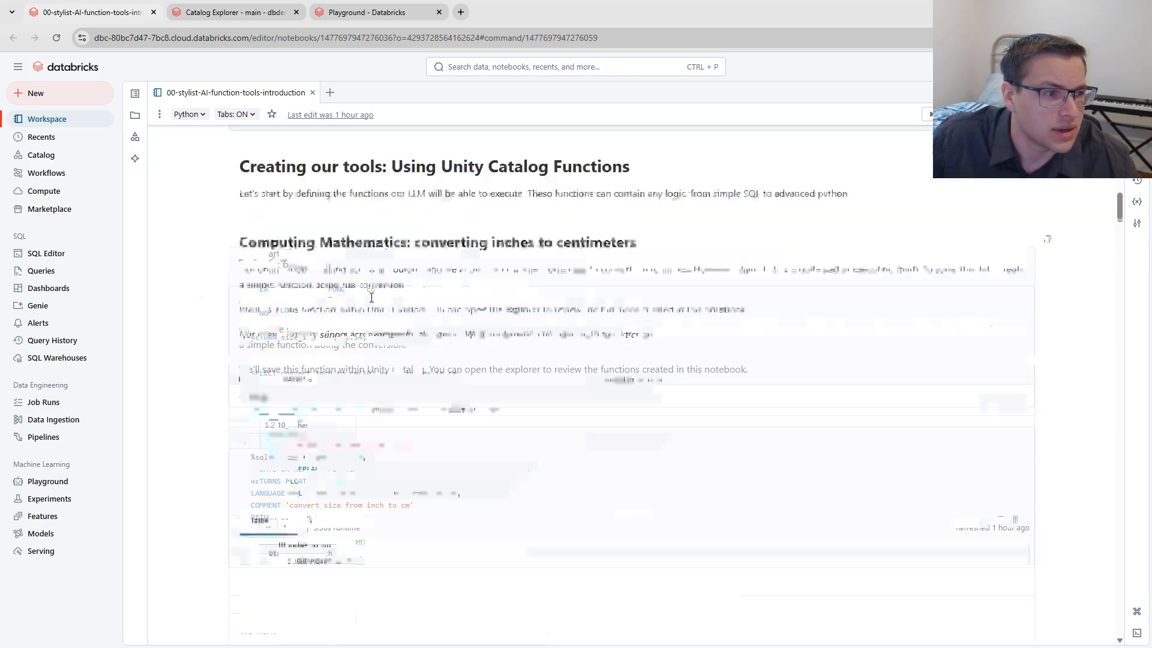
scroll(370, 322, "down", 3)
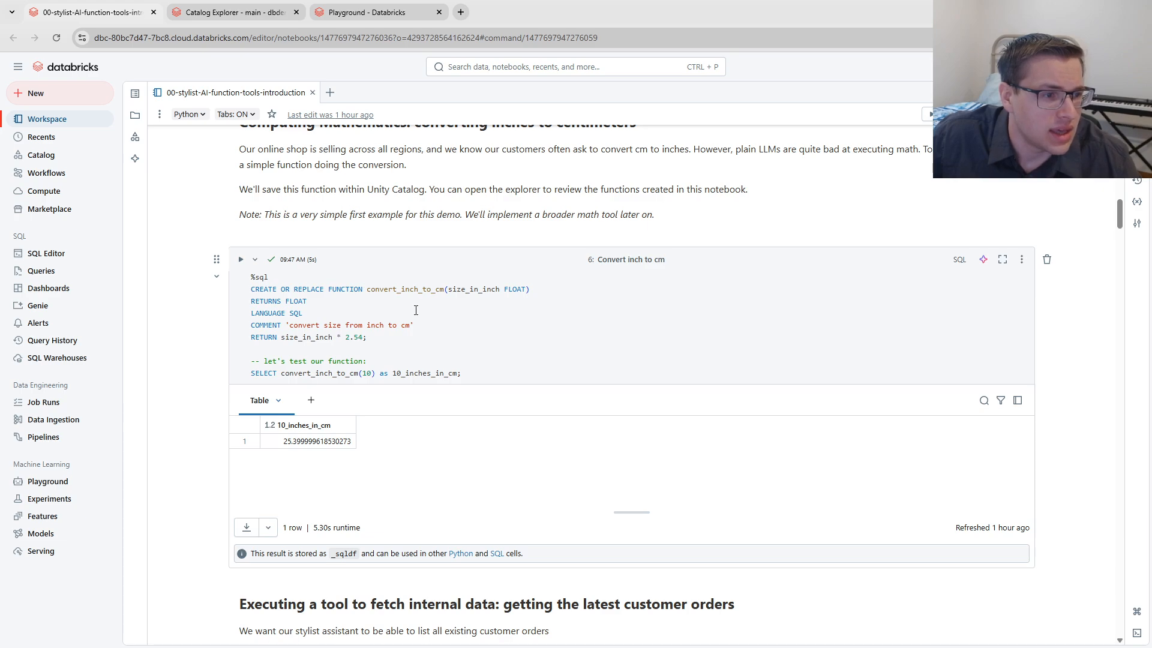
double_click(407, 289)
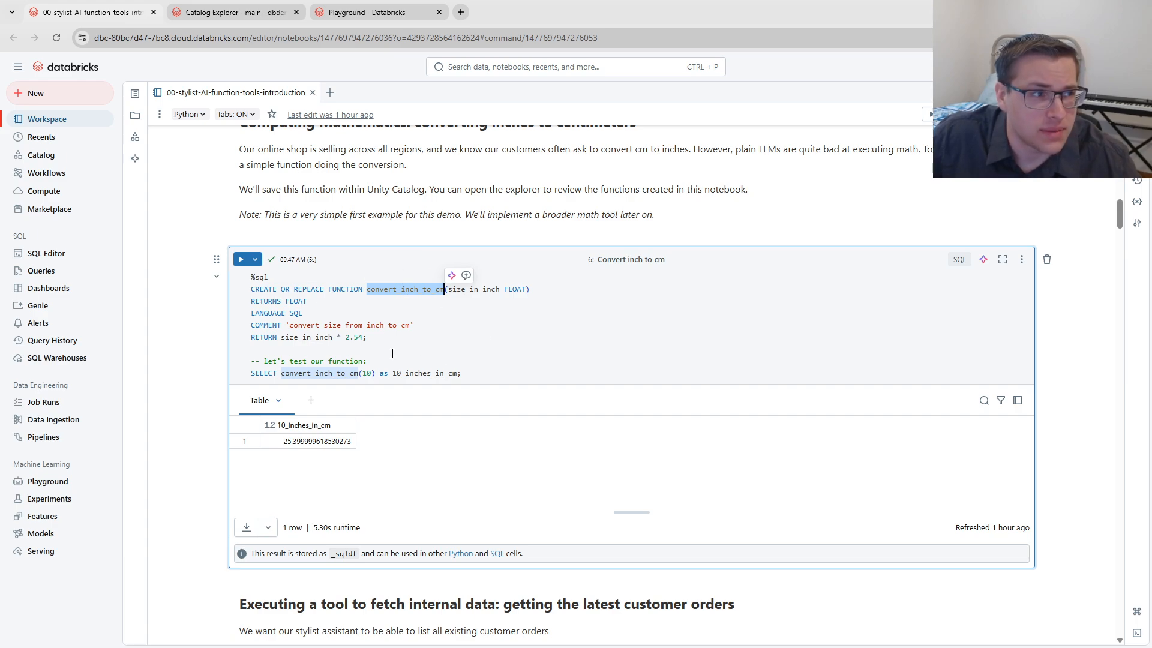
- In Catalog Explorer, examine the SQL definition registered for the convert_inch_to_cm function
left_click(233, 13)
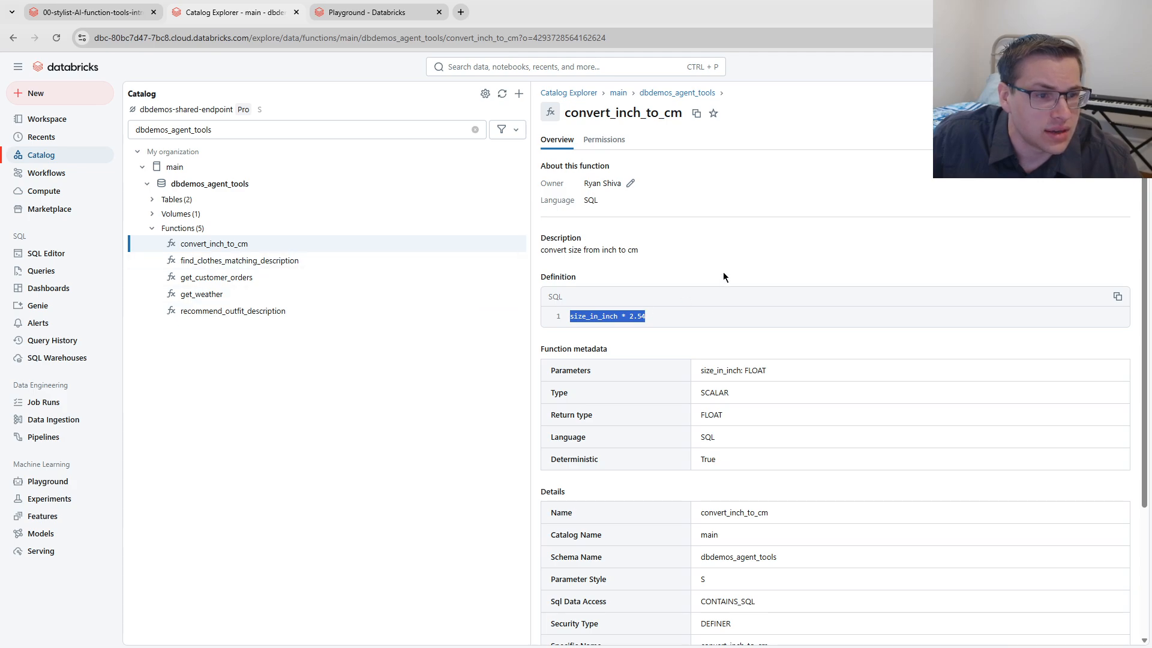
left_click_drag(674, 312, 567, 323)
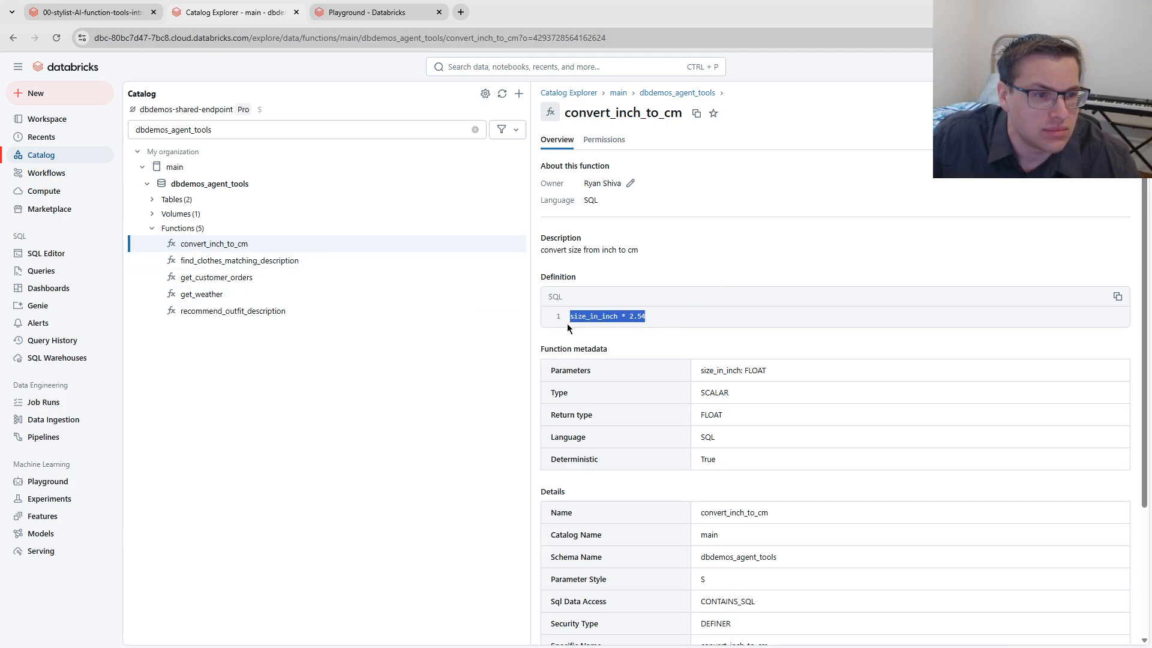
left_click(711, 324)
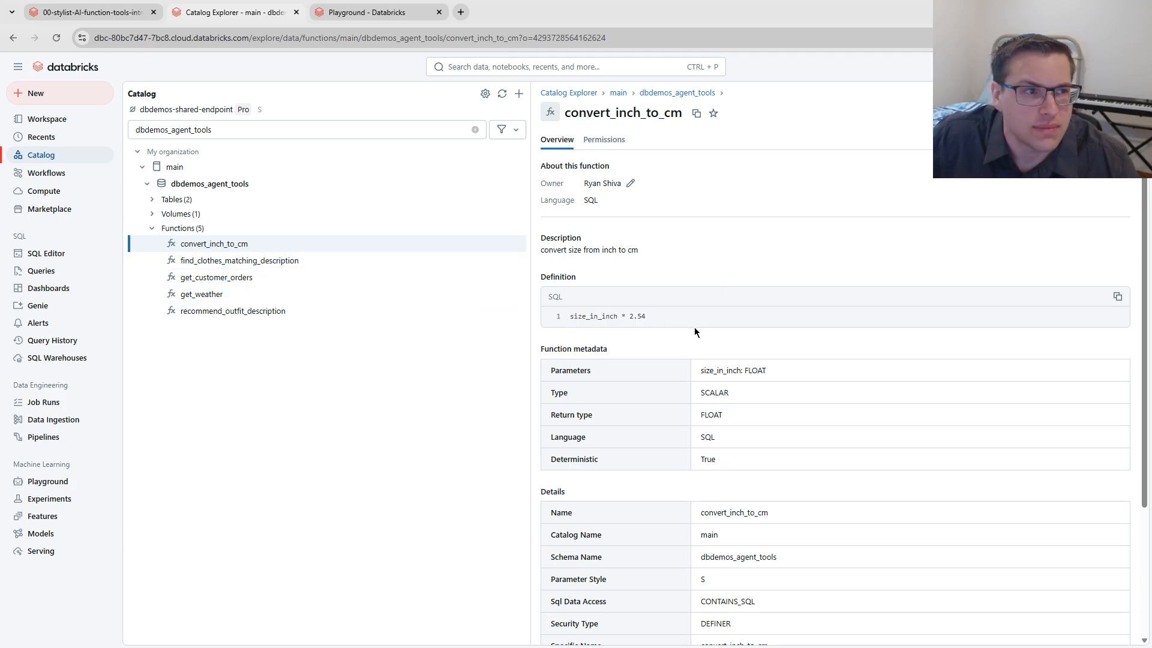
- In the Playground, add the hosted functions main.dbdemos_agent_tools.* as a tool for the Meta Llama 3.3 70B Instruct model
left_click(389, 15)
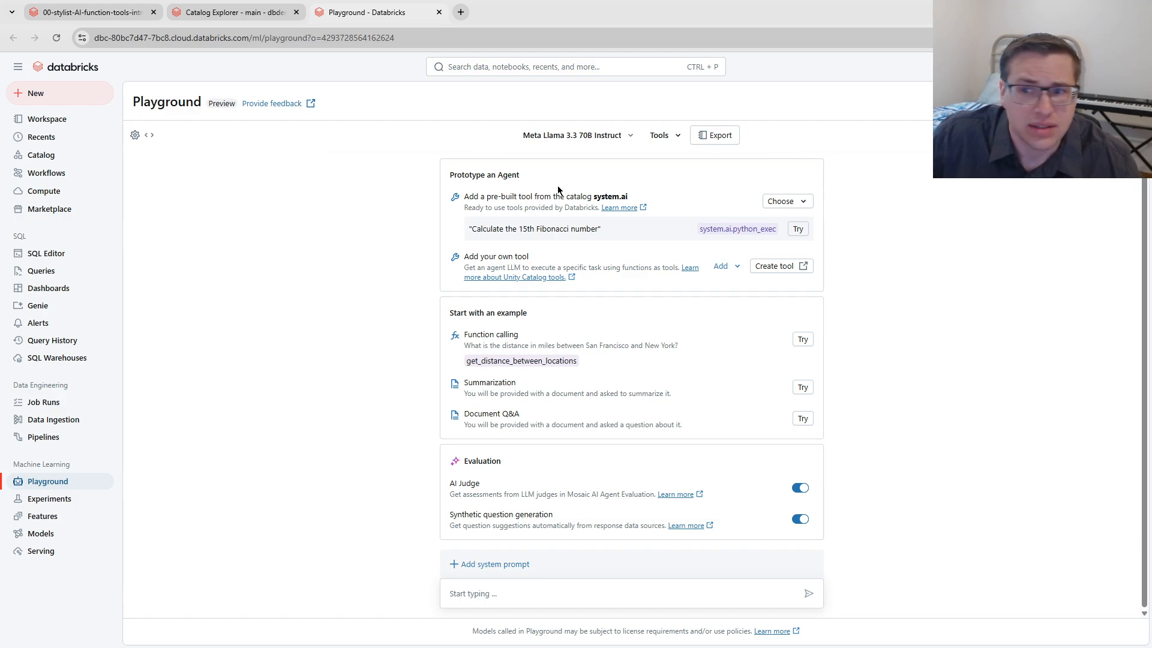
left_click(684, 137)
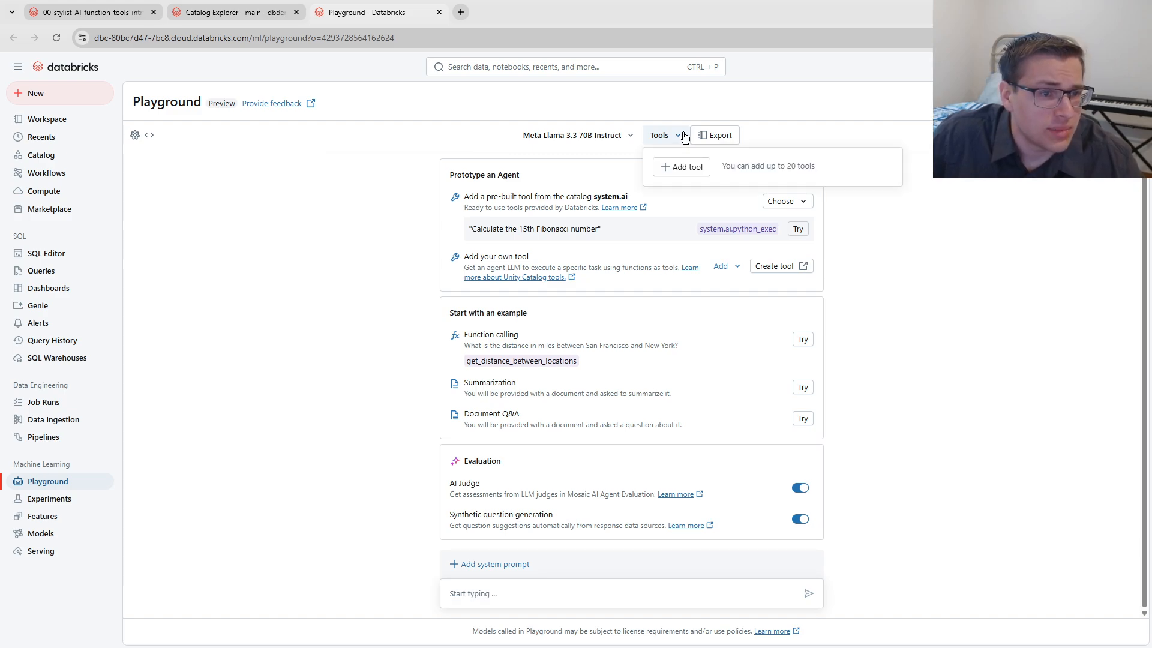
left_click(682, 167)
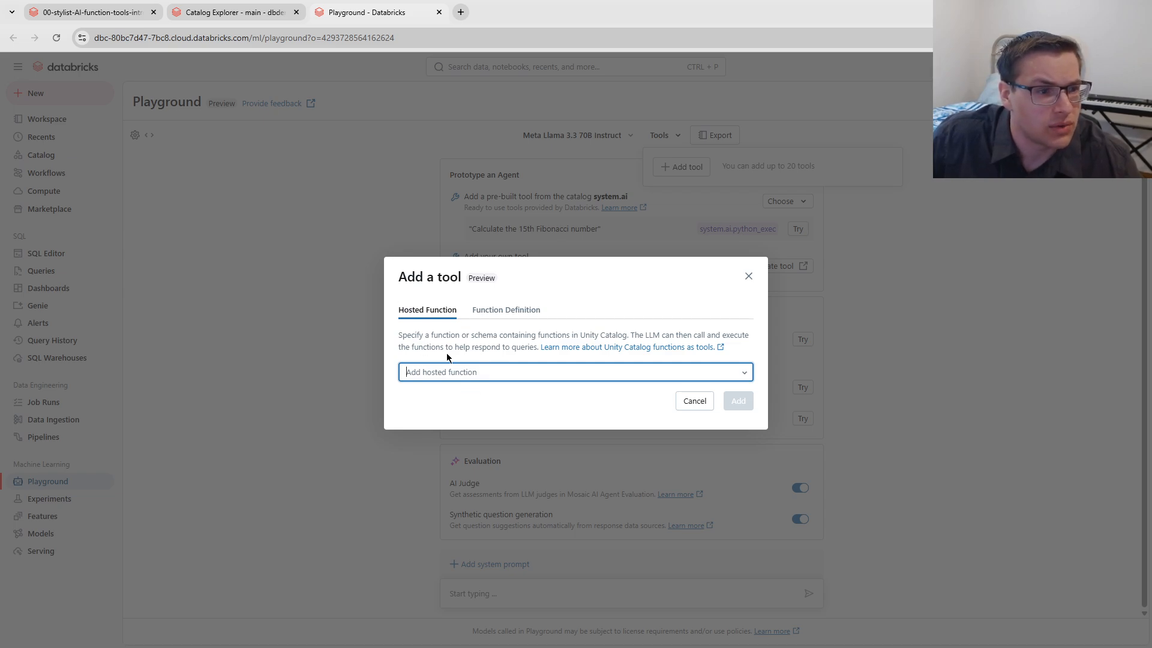
left_click(493, 372)
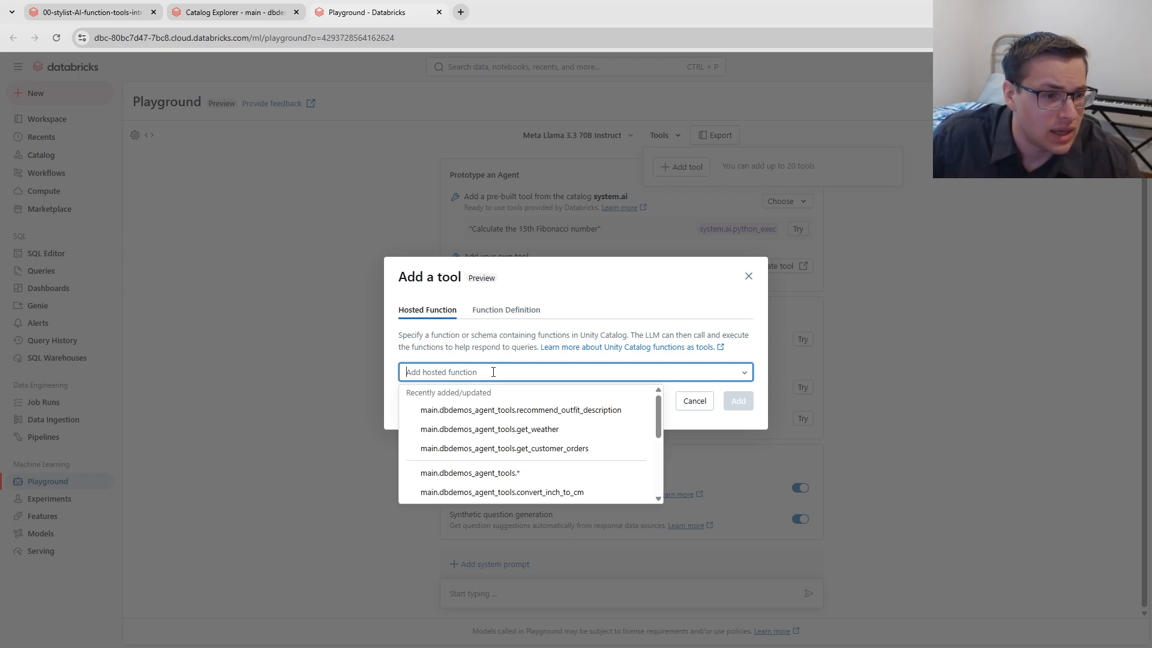
left_click(524, 476)
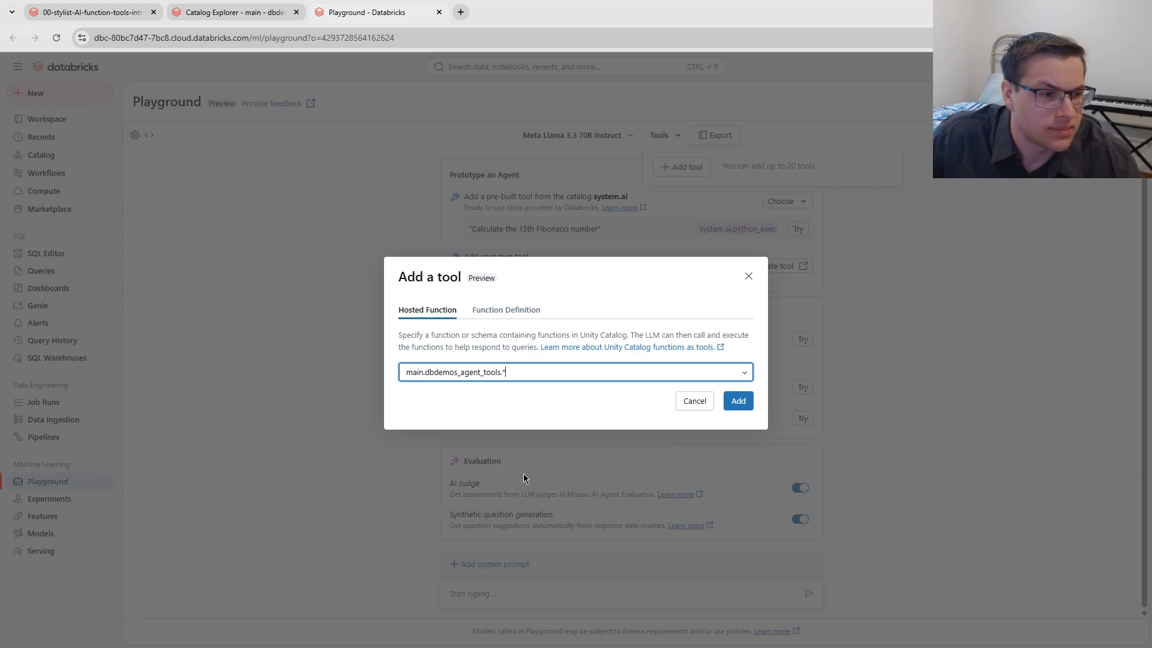
left_click(749, 403)
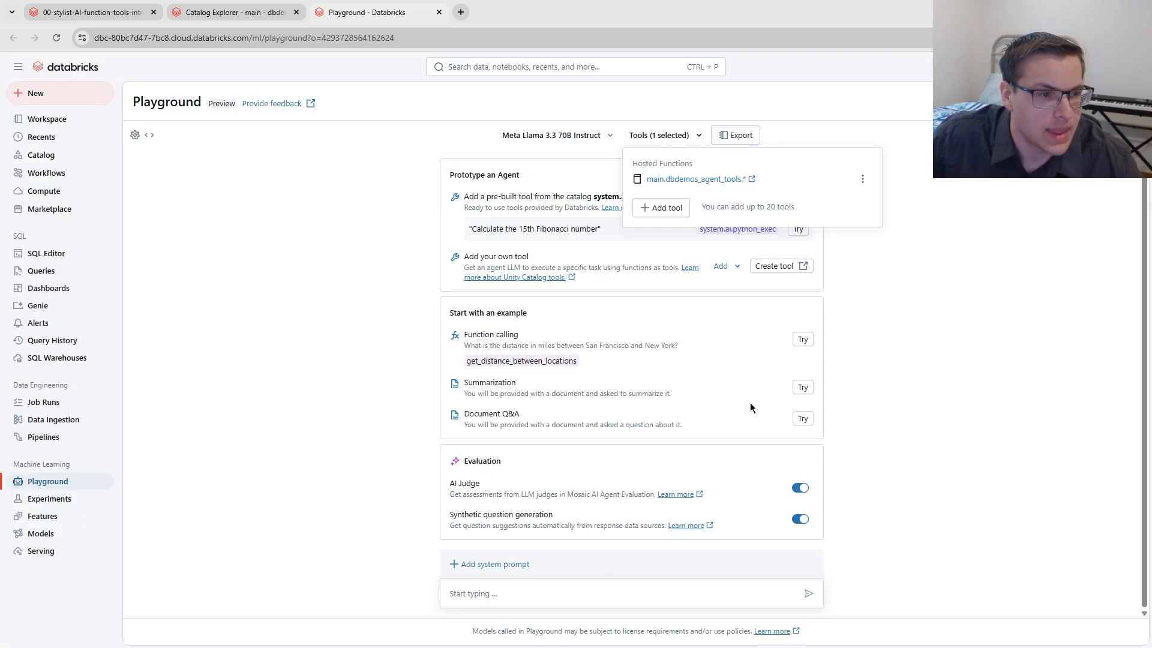
left_click(938, 258)
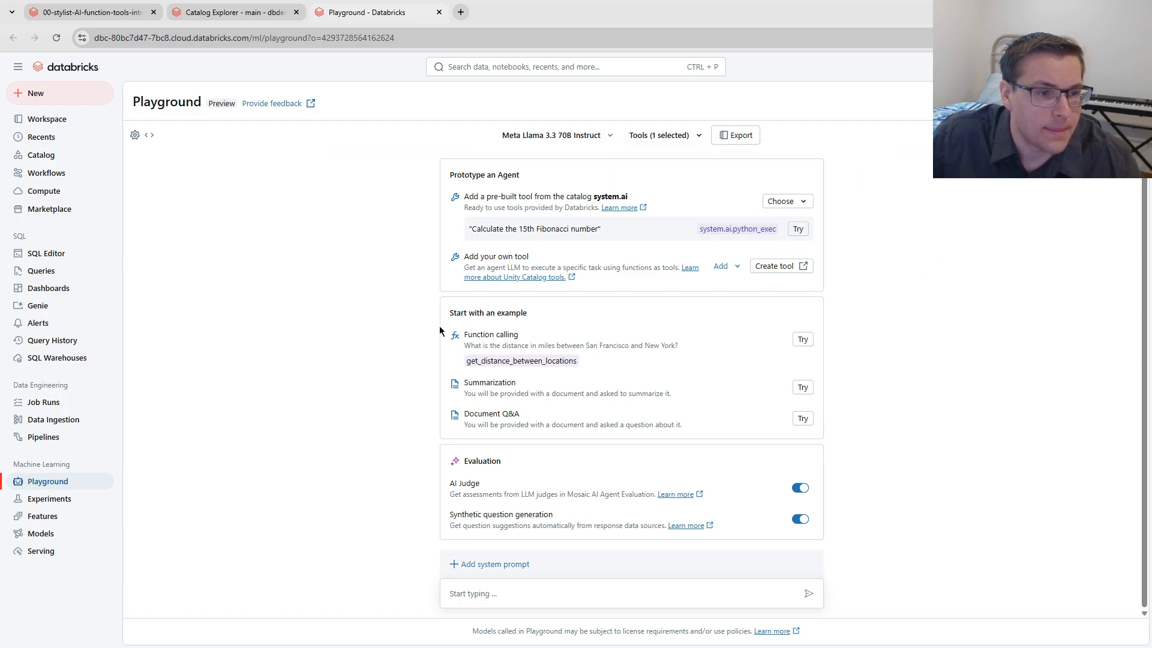
- Send the model the prompt "Convert 45.6 inches to centimeters"
left_click(552, 590)
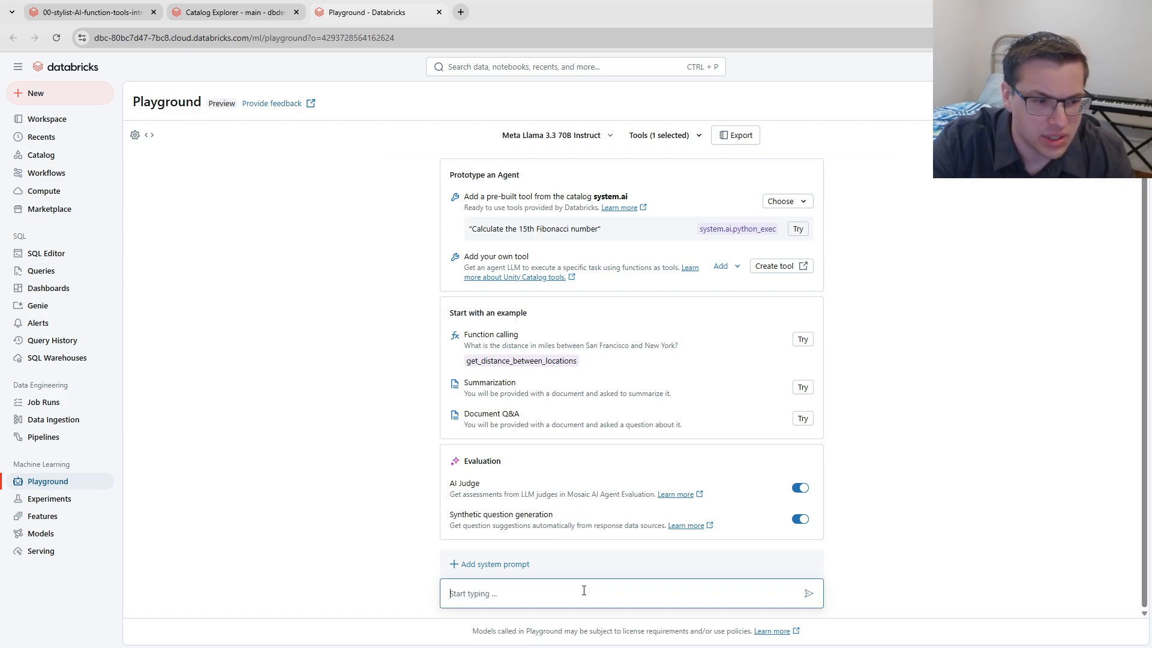
type("Convert 45.6")
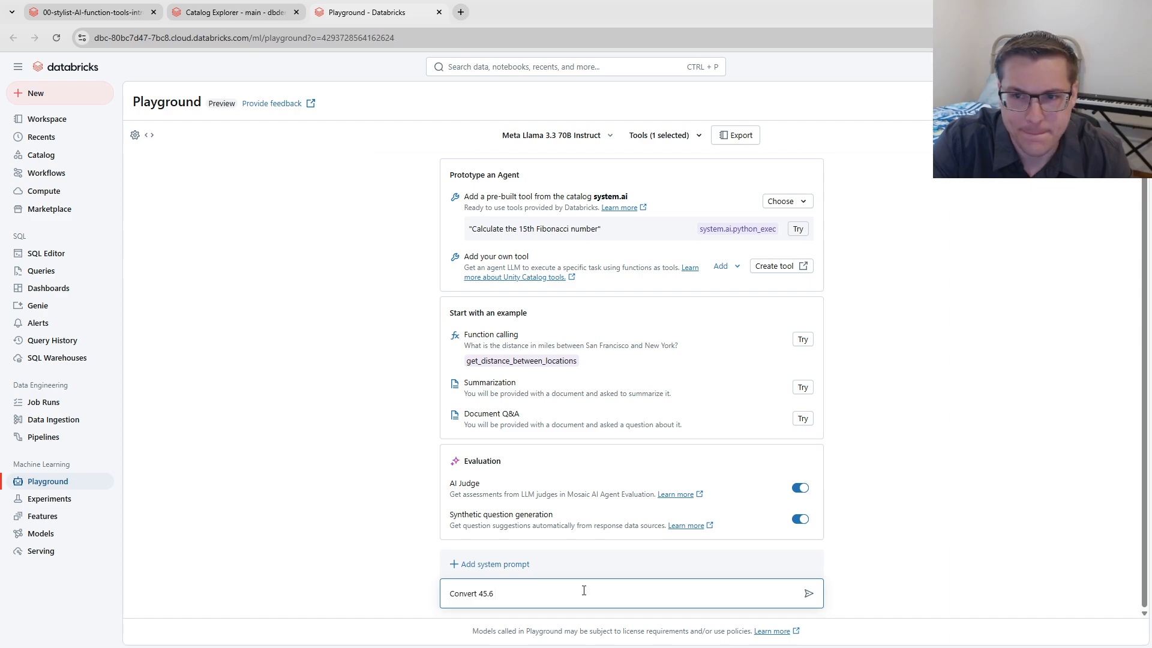
type(" cm to in")
key("BackSpace")
key("BackSpace")
key("BackSpace")
key("BackSpace")
key("BackSpace")
key("BackSpace")
key("BackSpace")
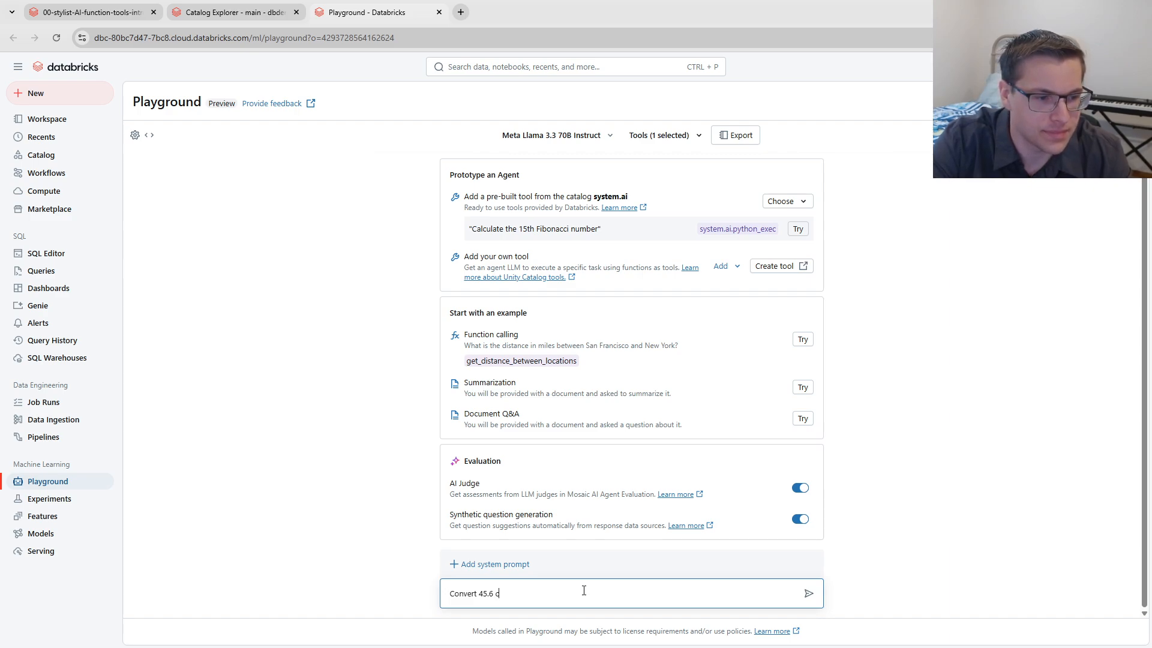
key("BackSpace")
type("inches to centimet")
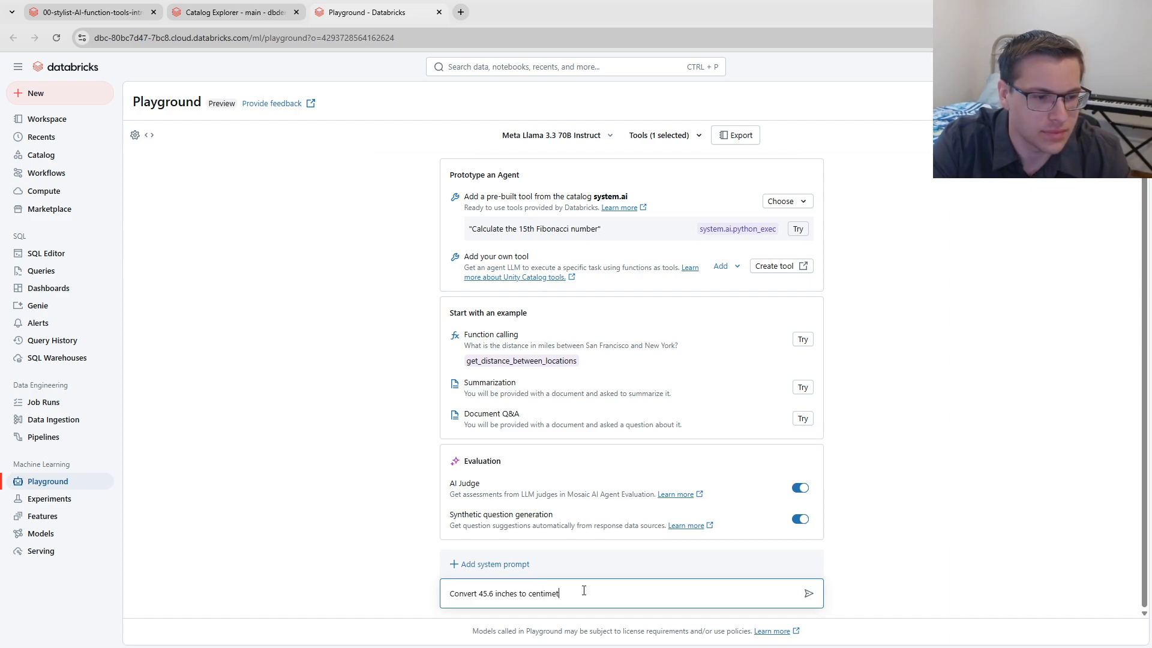
type("ers")
key("Return")
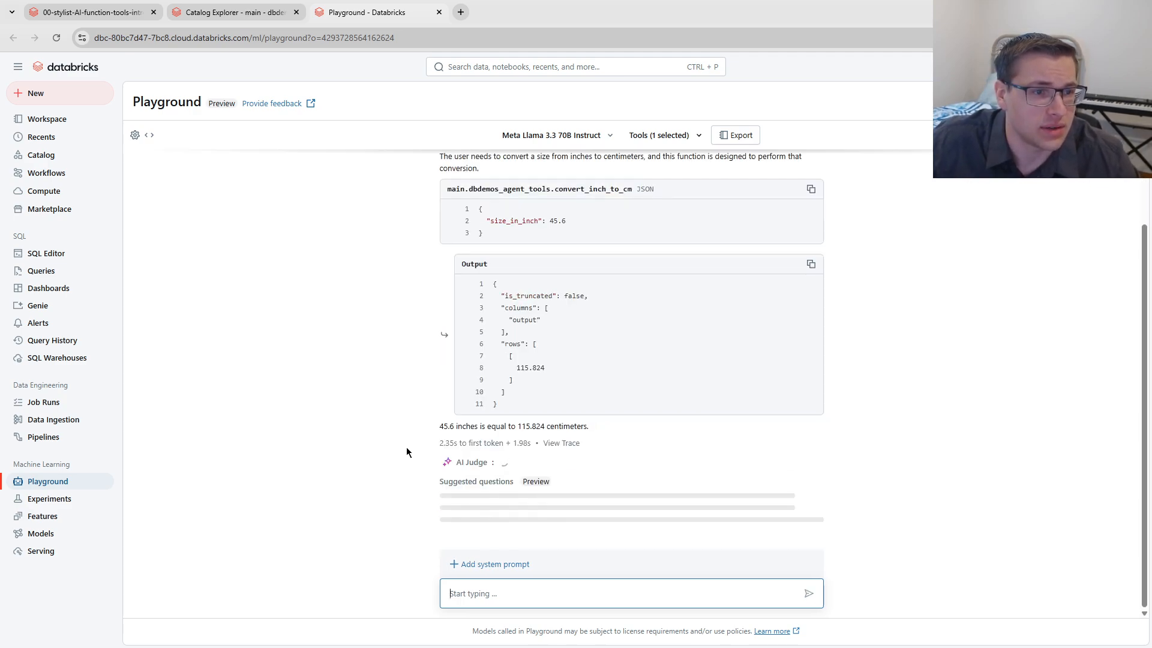
- Examine which tool the model called for the conversion and the answer it gave
scroll(407, 452, "up", 1)
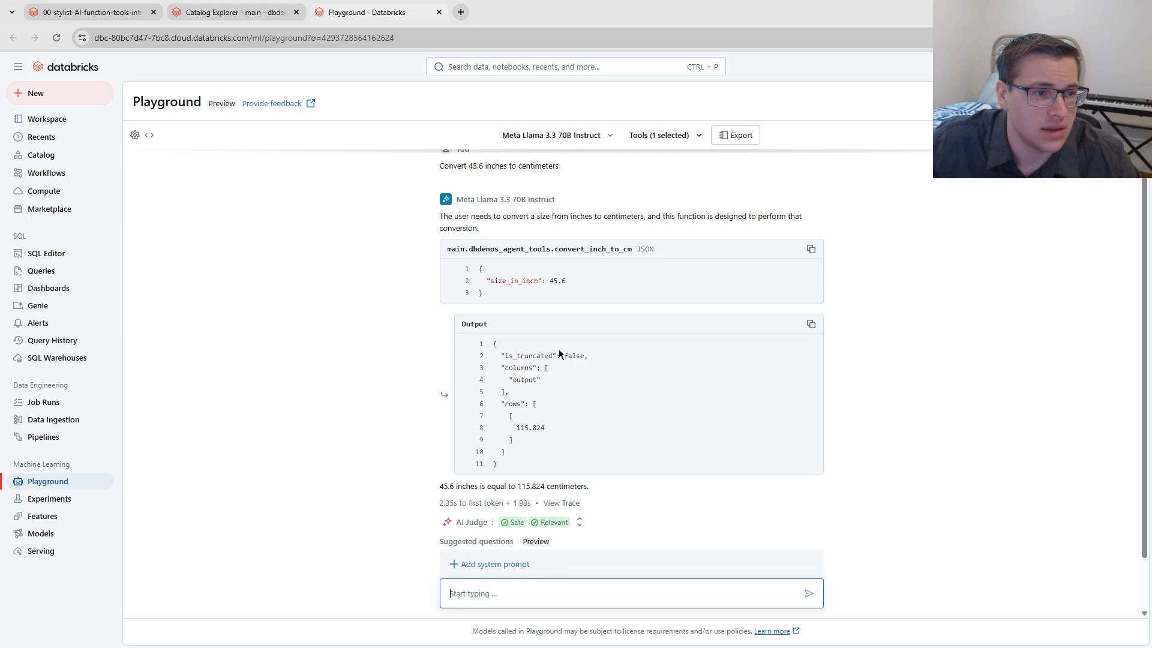
double_click(597, 245)
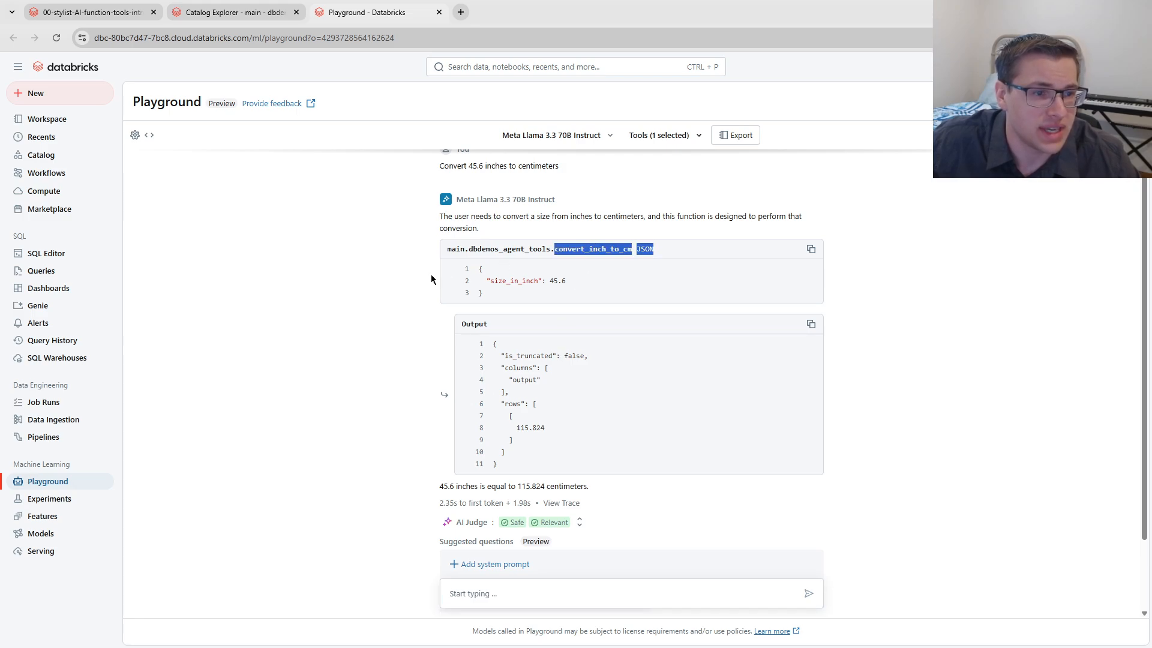
left_click(407, 286)
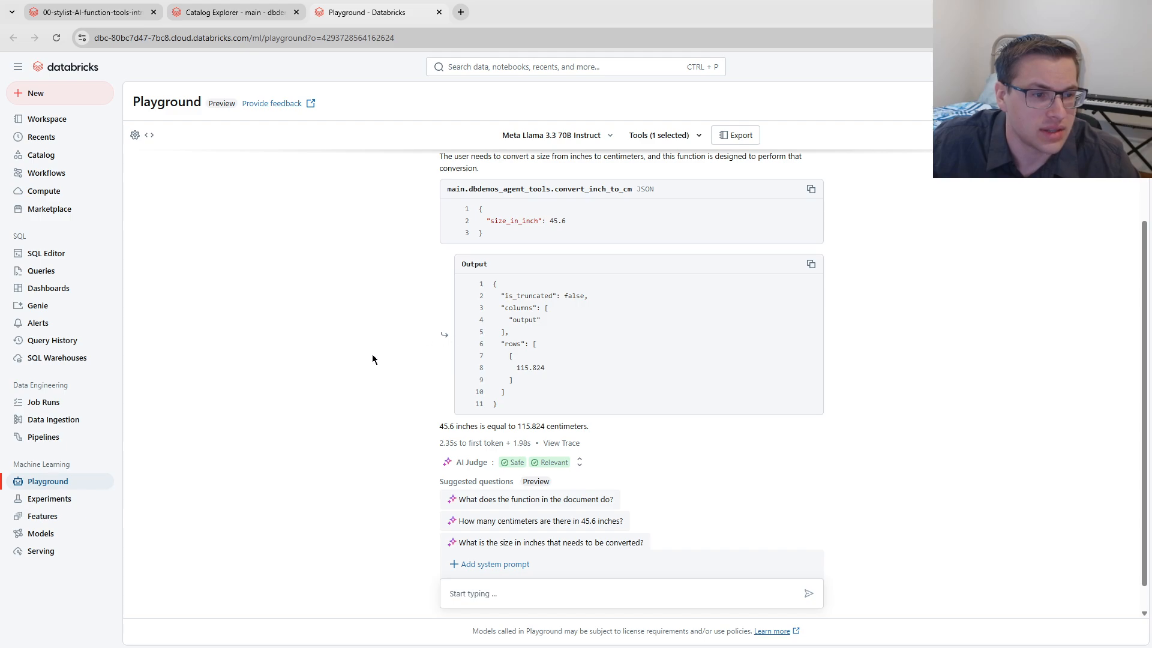
left_click_drag(438, 399, 612, 402)
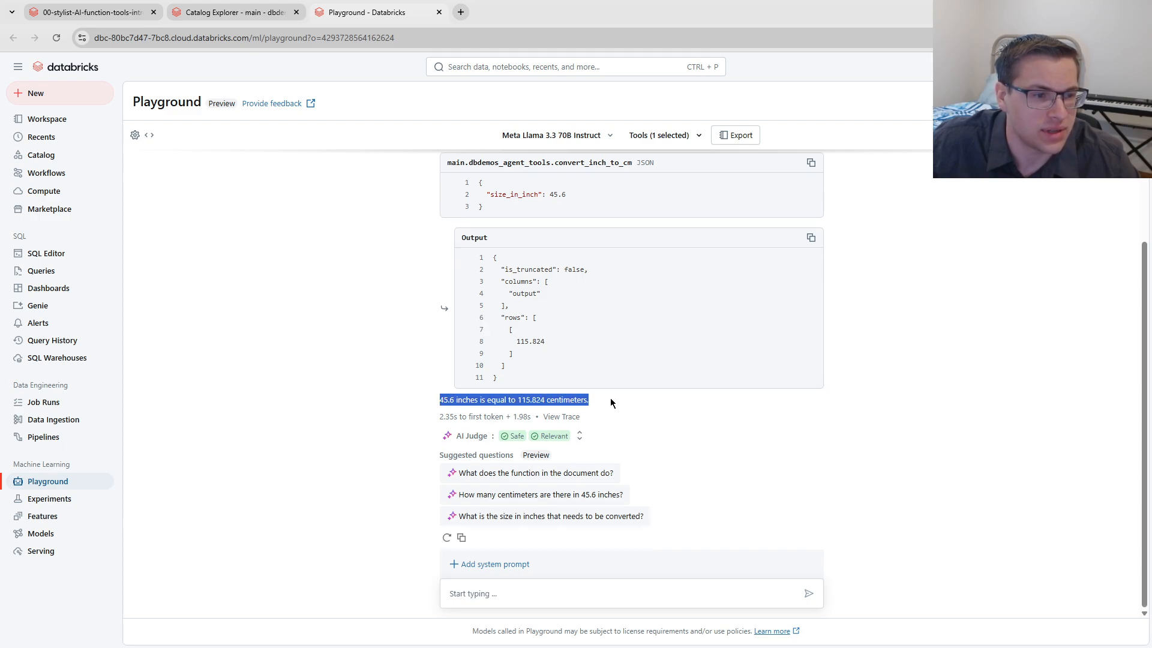
left_click(639, 406)
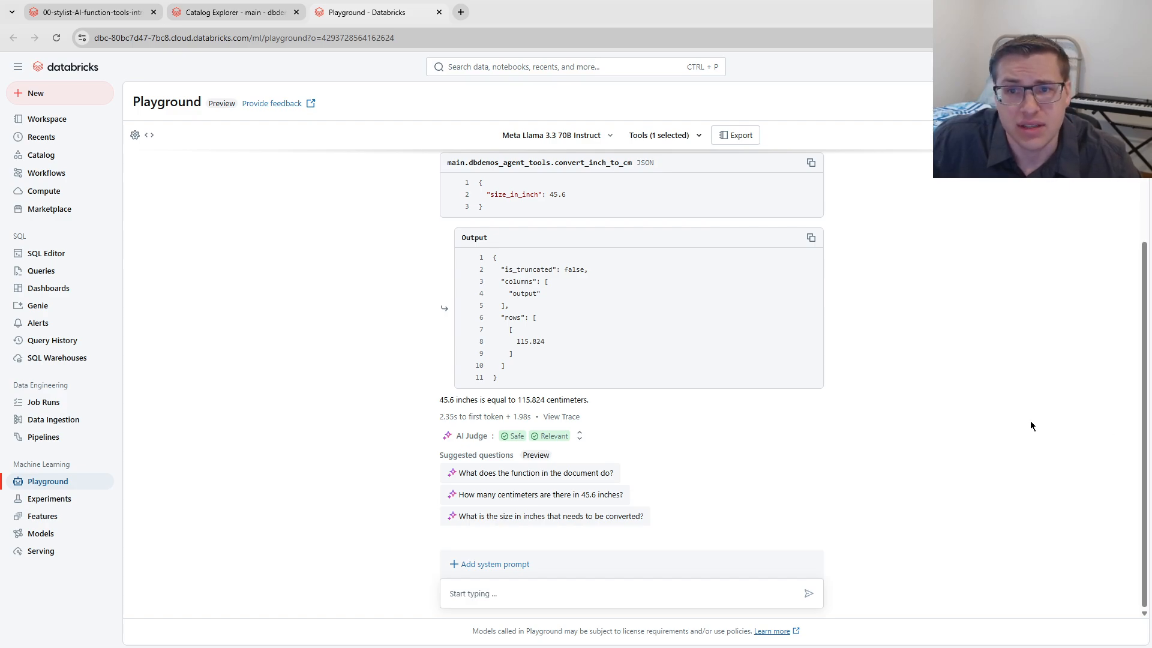
- Return to the notebook and examine the get_weather Python function with its latitude and longitude parameters
left_click(96, 12)
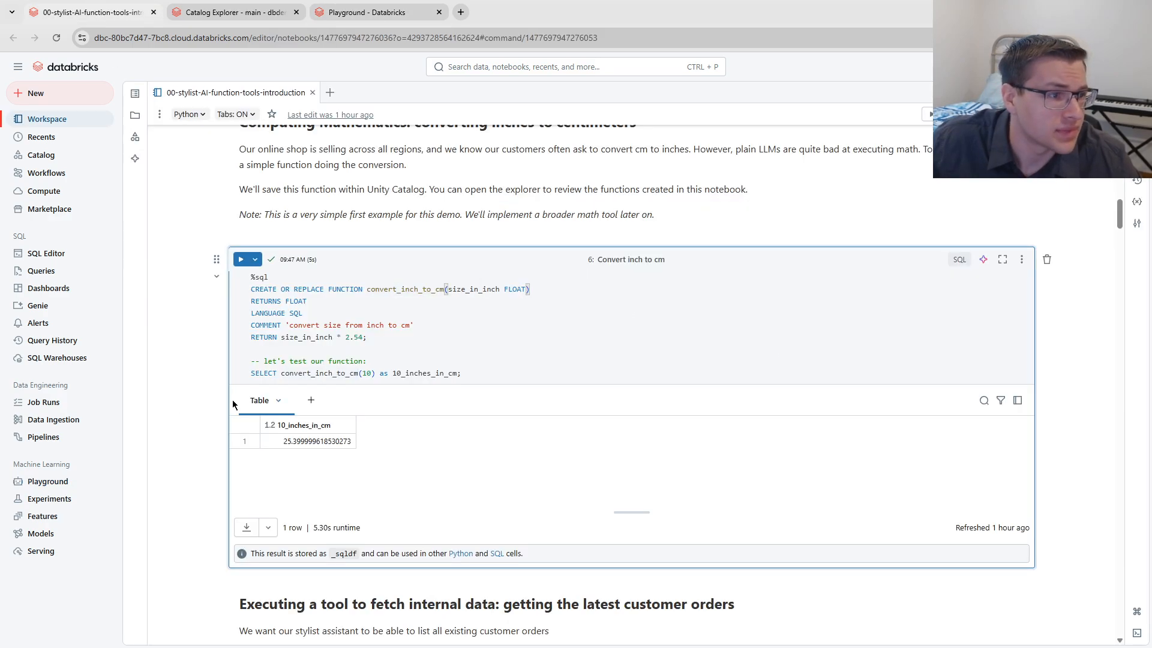
scroll(209, 394, "down", 7)
scroll(204, 394, "down", 9)
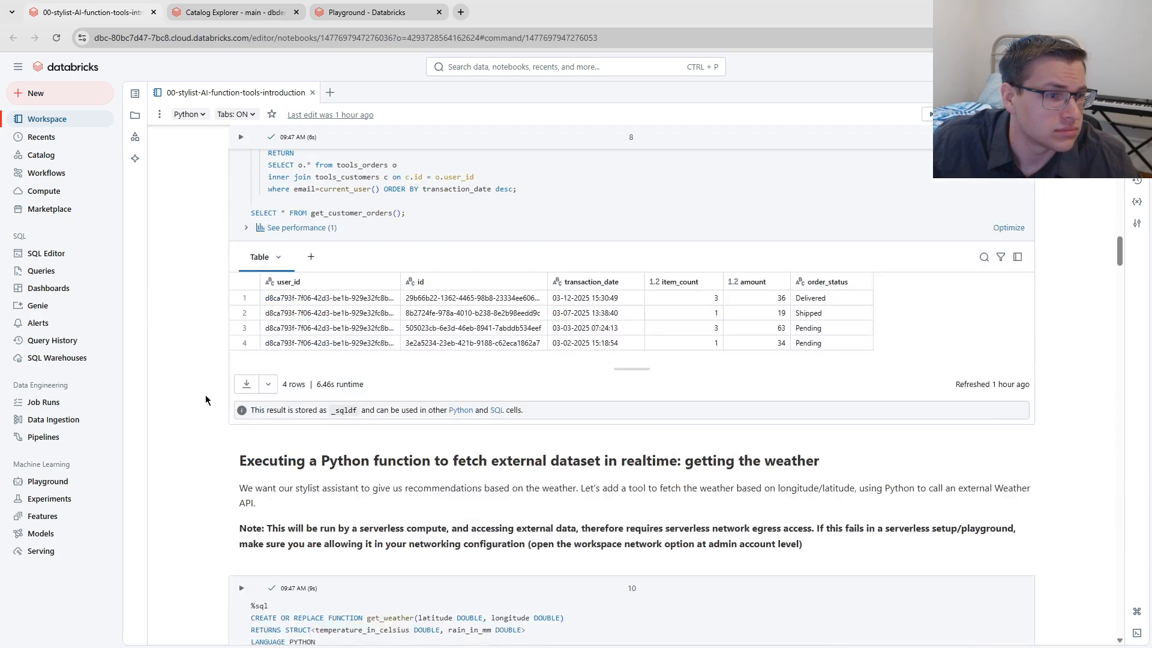
scroll(207, 400, "down", 2)
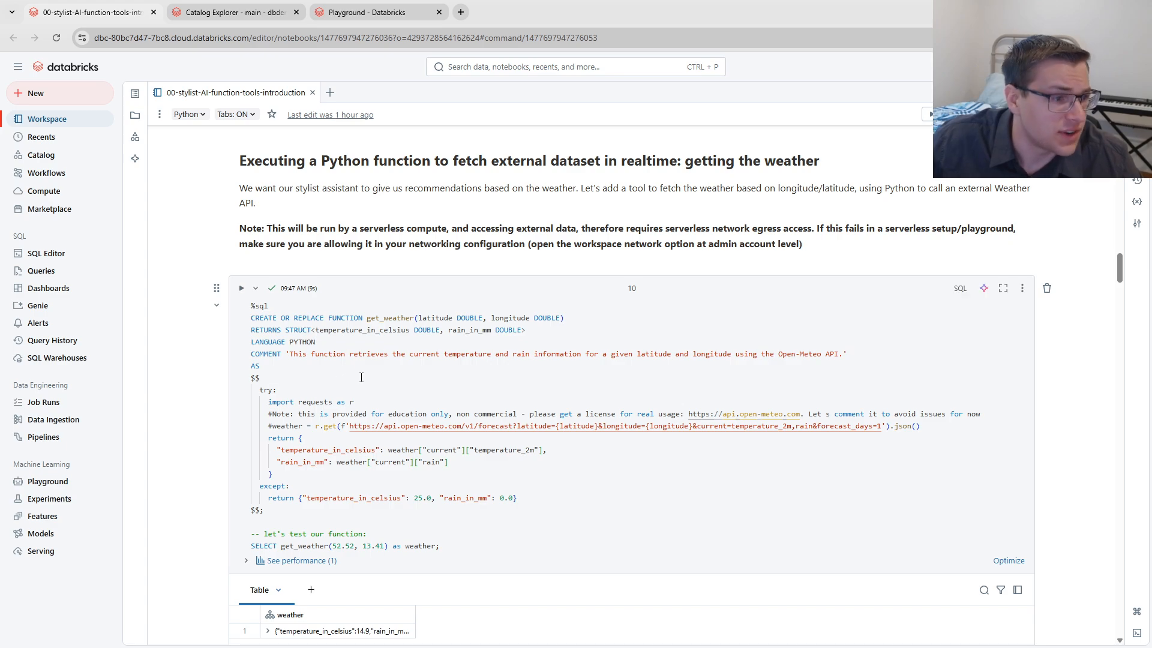
left_click(390, 311)
double_click(384, 319)
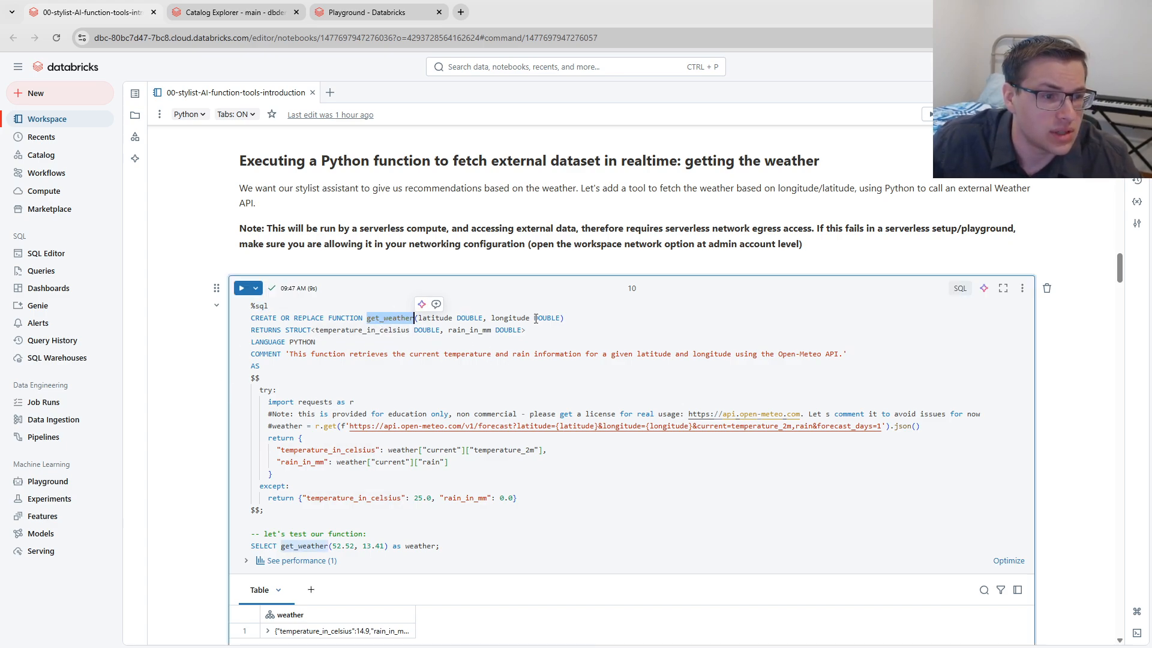
left_click(594, 319)
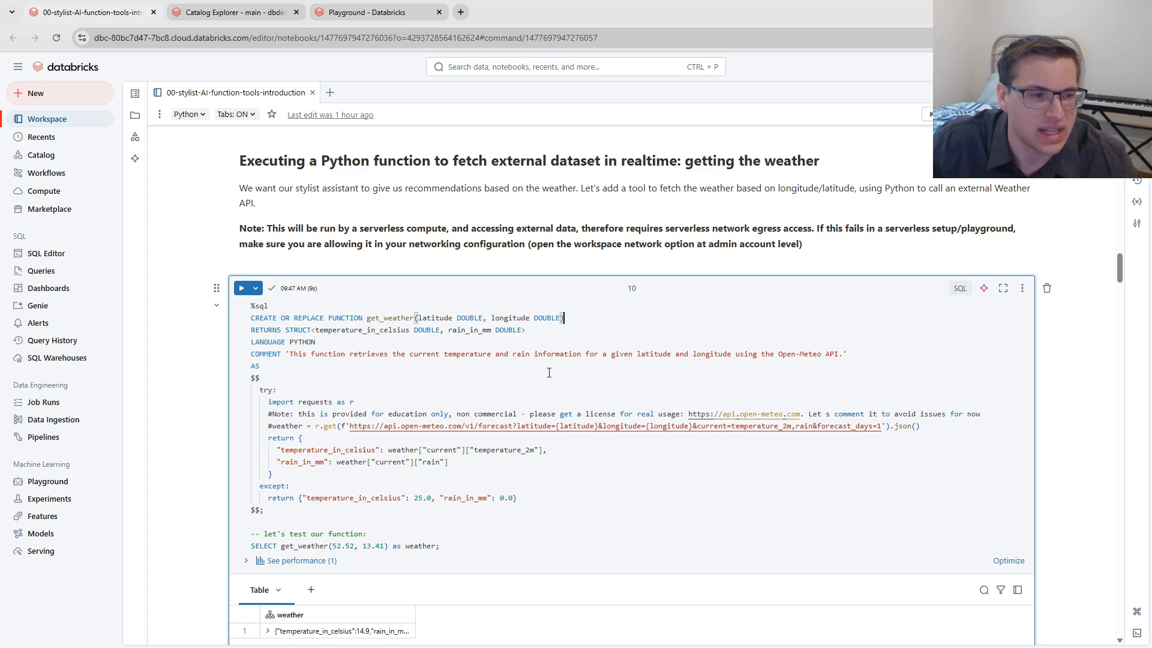
- Examine the notebook cell that defines the recommend_outfit_description function and its LLM prompt
scroll(222, 395, "down", 1)
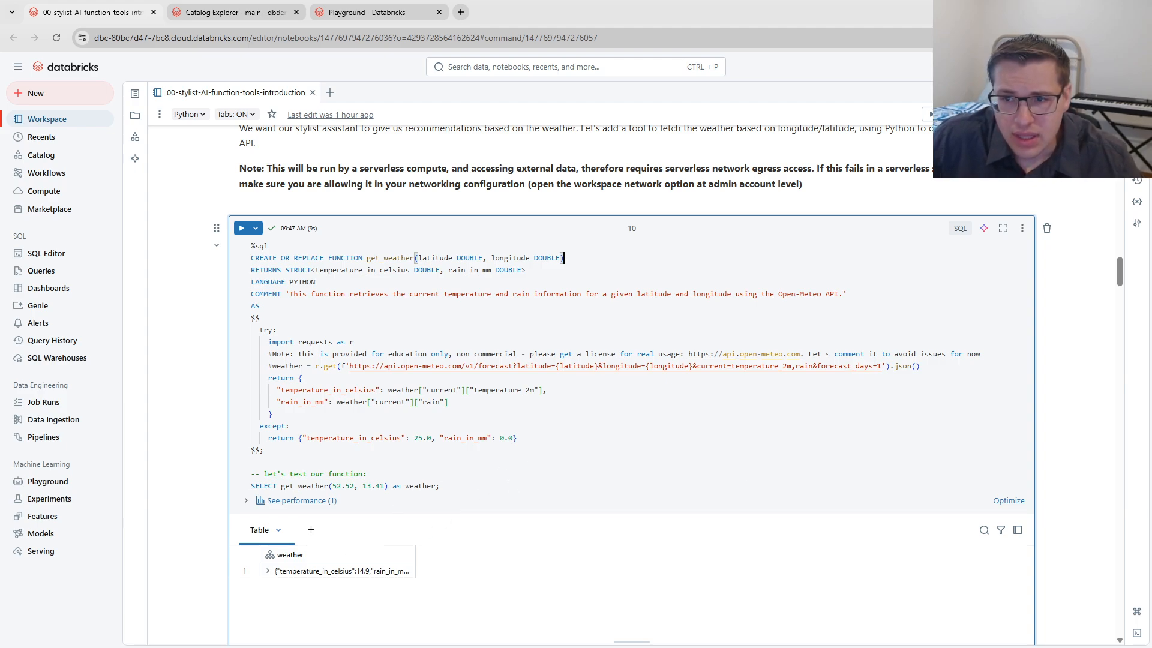
scroll(625, 405, "down", 15)
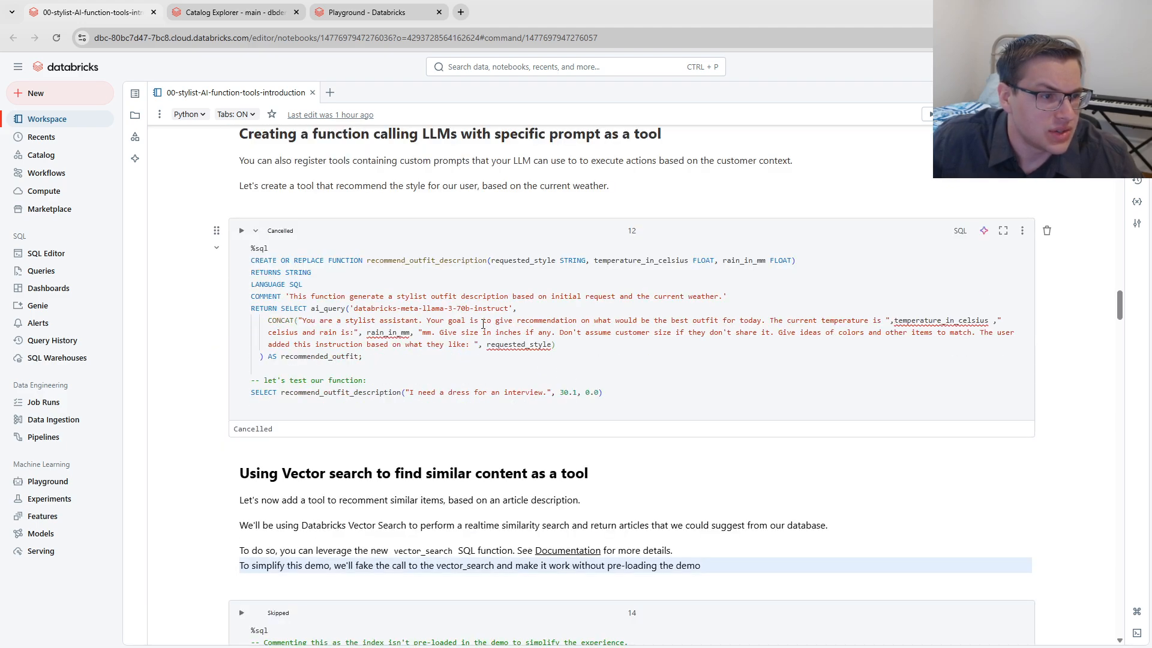
double_click(428, 260)
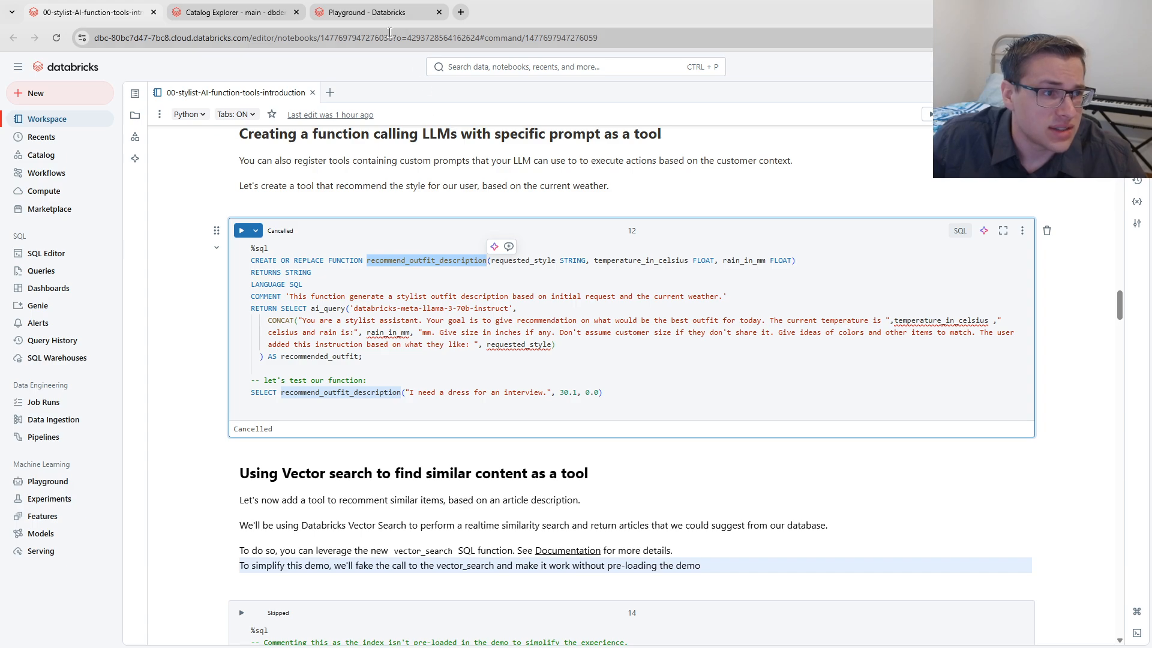
- In the Playground, ask "What is an appropriate outfit for a job interview, based on the current weather? Latitude & longitude: 52.52, 13.41"
left_click(369, 12)
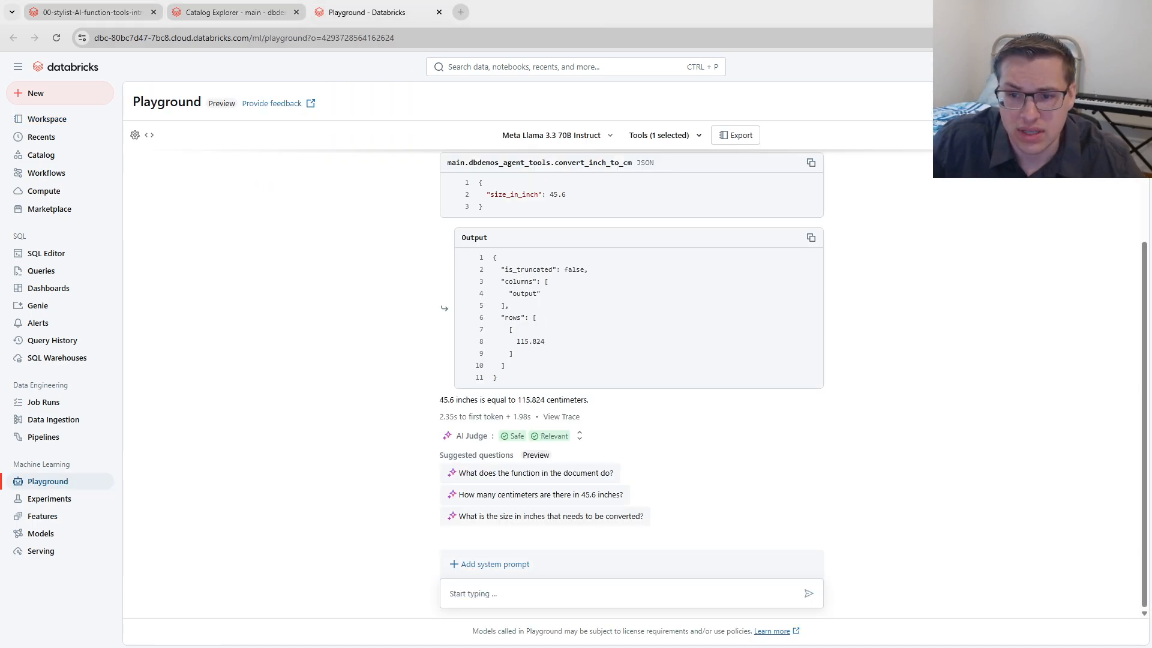
left_click(510, 594)
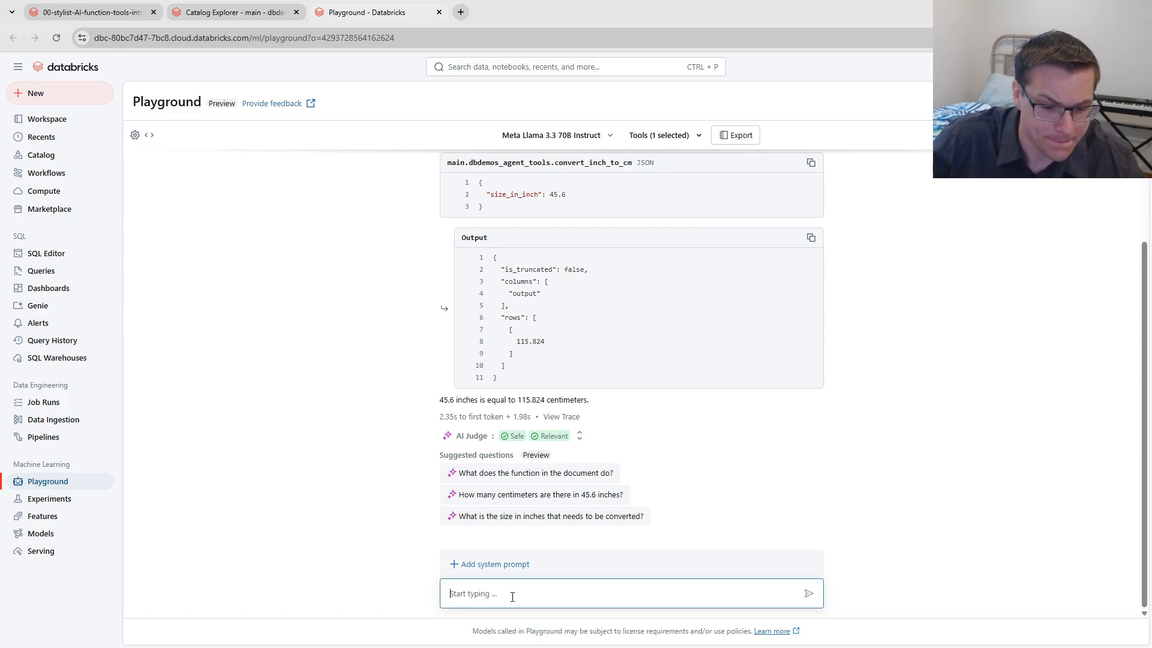
type("What is an appropriate outfit for a job interview, based on the current weather? Latitude & longitude: 52.52, 13.41")
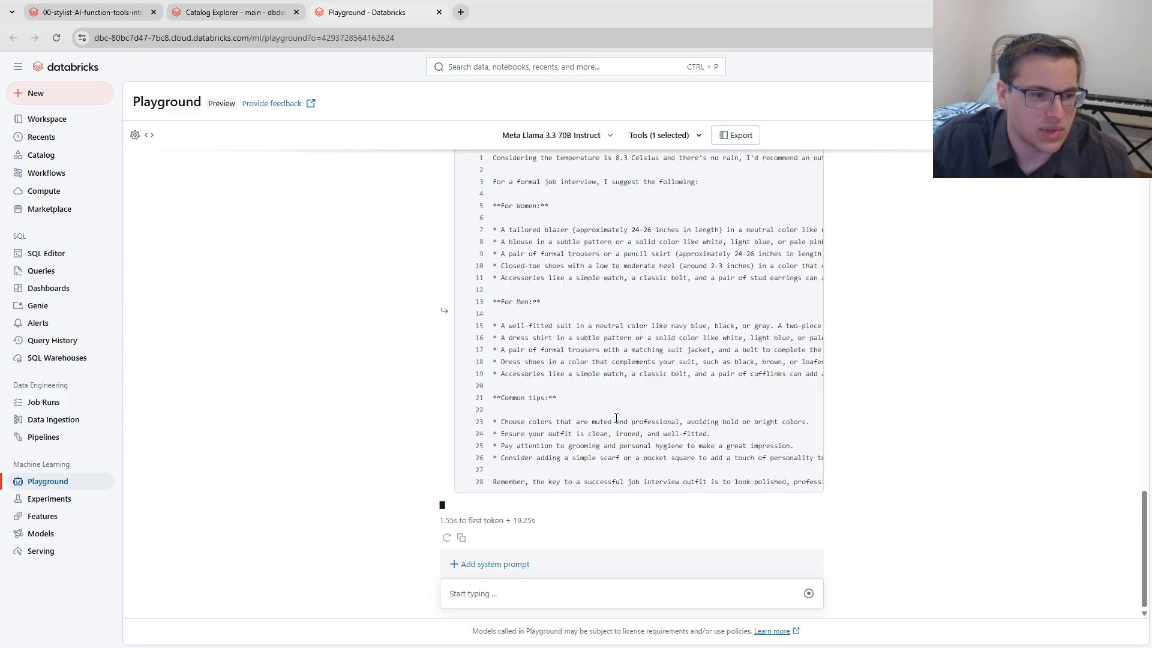
- Examine the recommend_outfit_description call in the response and the model's final weather-based outfit recommendation
scroll(699, 392, "up", 6)
left_click_drag(612, 401, 782, 409)
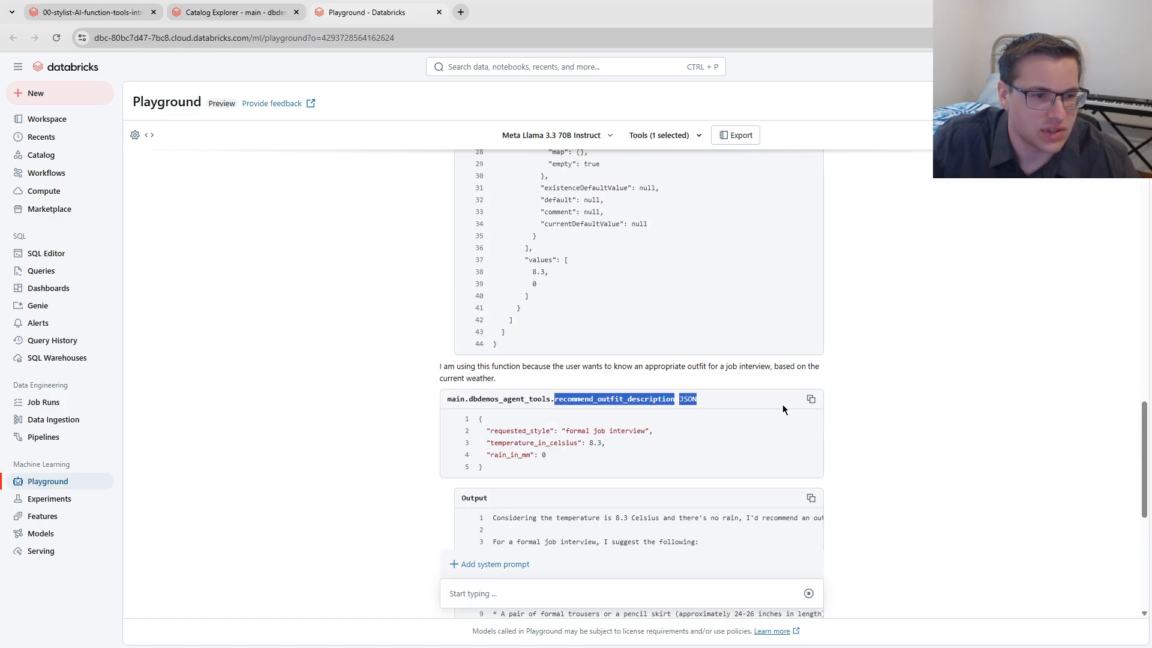
left_click(909, 410)
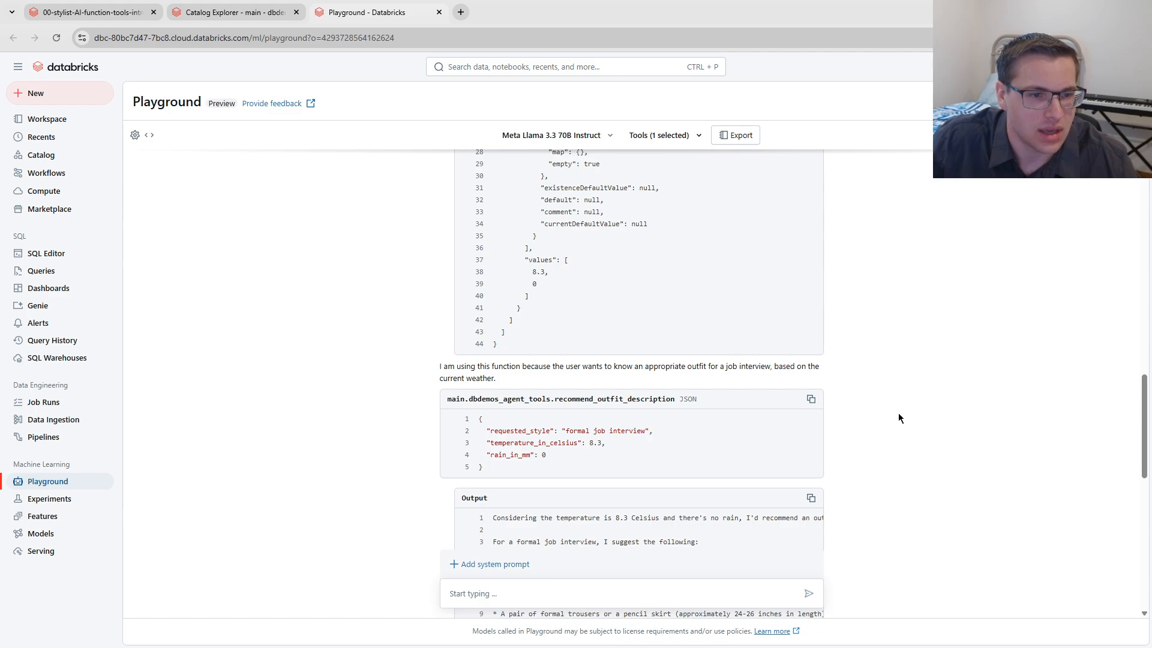
scroll(898, 420, "down", 1)
scroll(897, 430, "down", 6)
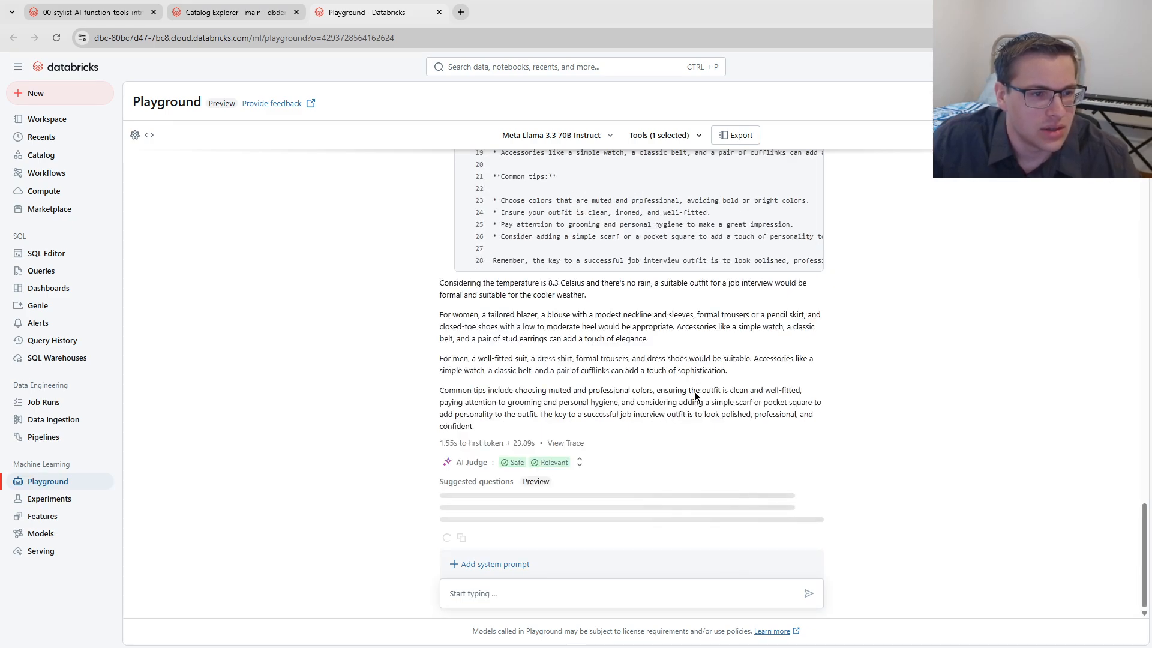
left_click_drag(485, 283, 657, 287)
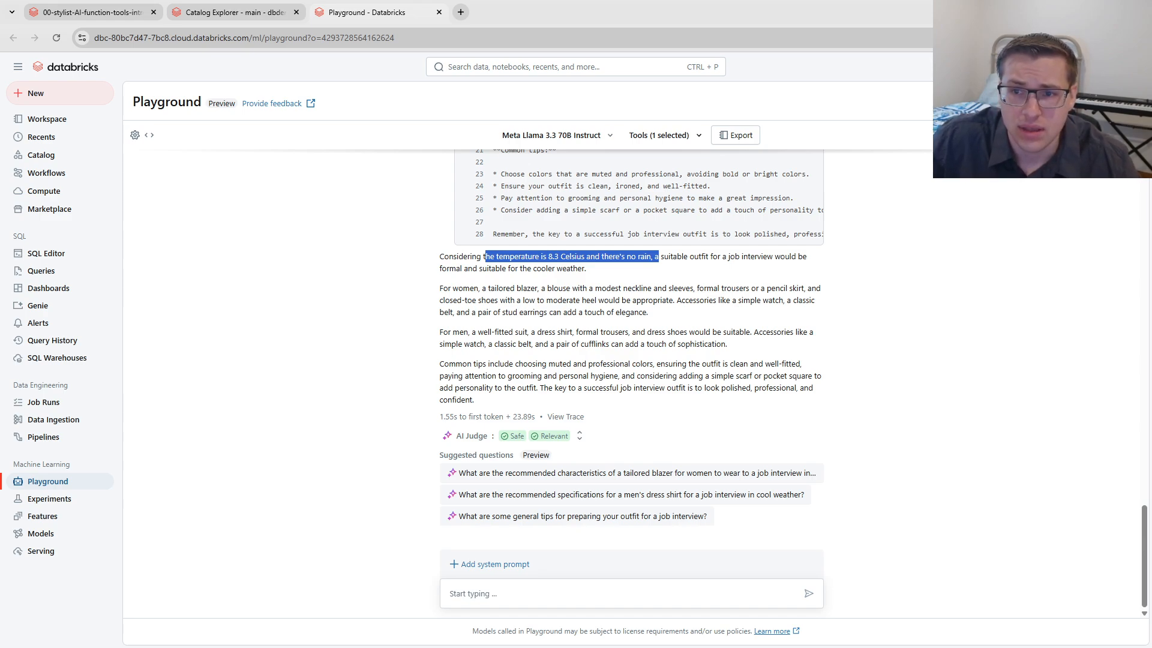
left_click(858, 367)
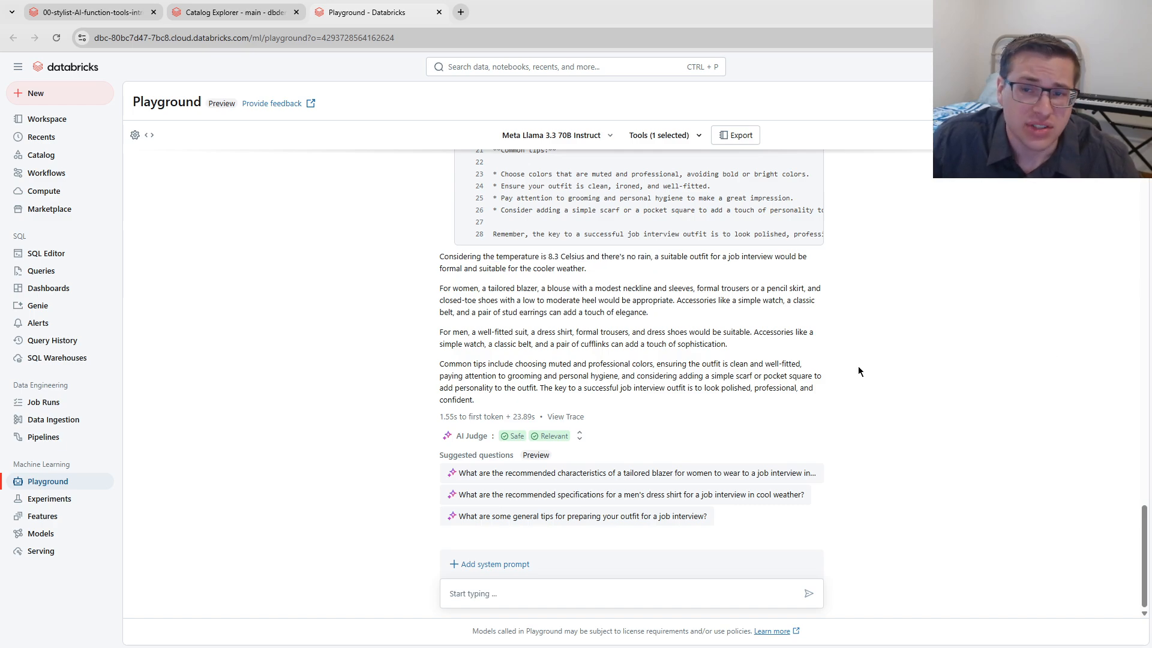